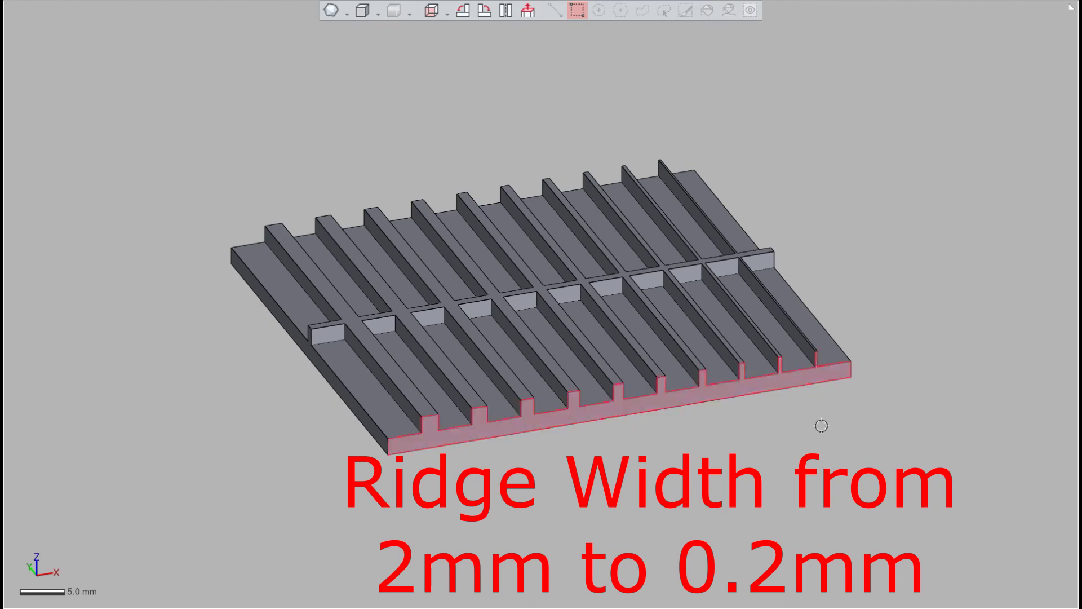
Orbit the ridged test plate in the 3D Scene so the 4 mm ridge spacing shows.
mouse_move(716, 488)
middle_mouse_down()
mouse_move(477, 498)
mouse_move(479, 510)
mouse_move(519, 472)
mouse_move(720, 498)
middle_mouse_up()
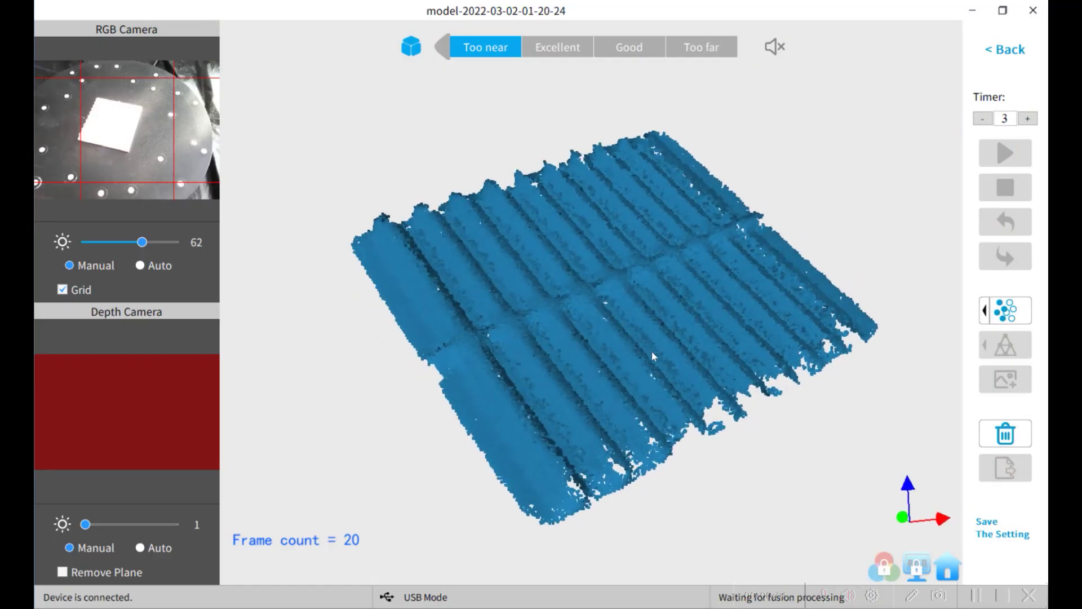
Fuse the scanned point cloud at 0.1 mm point pitch, producing 286479 points.
left_click(986, 311)
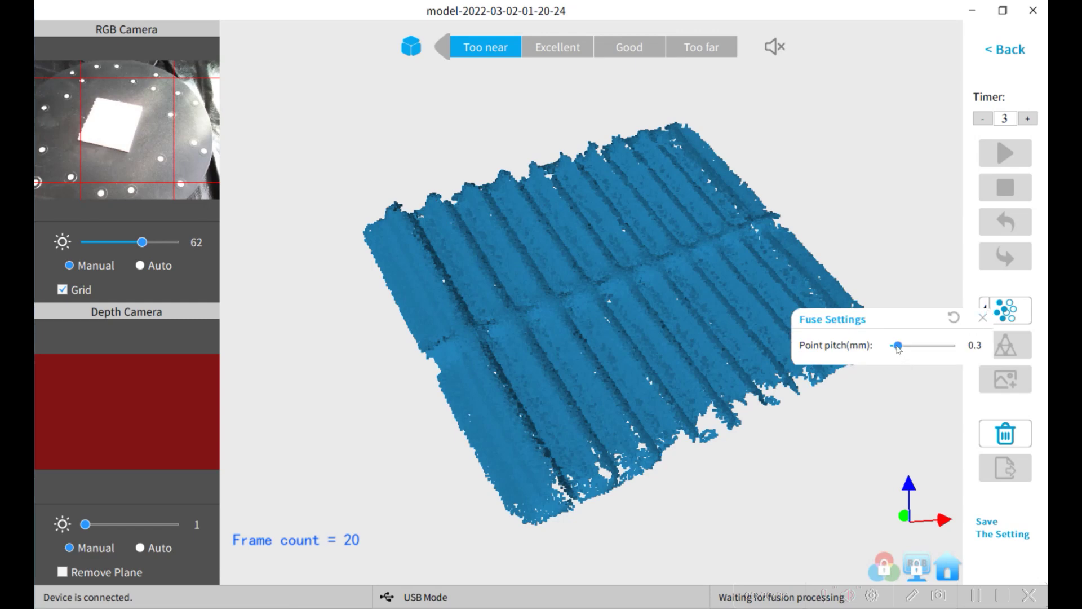
left_click_drag(898, 346, 888, 347)
left_click(983, 318)
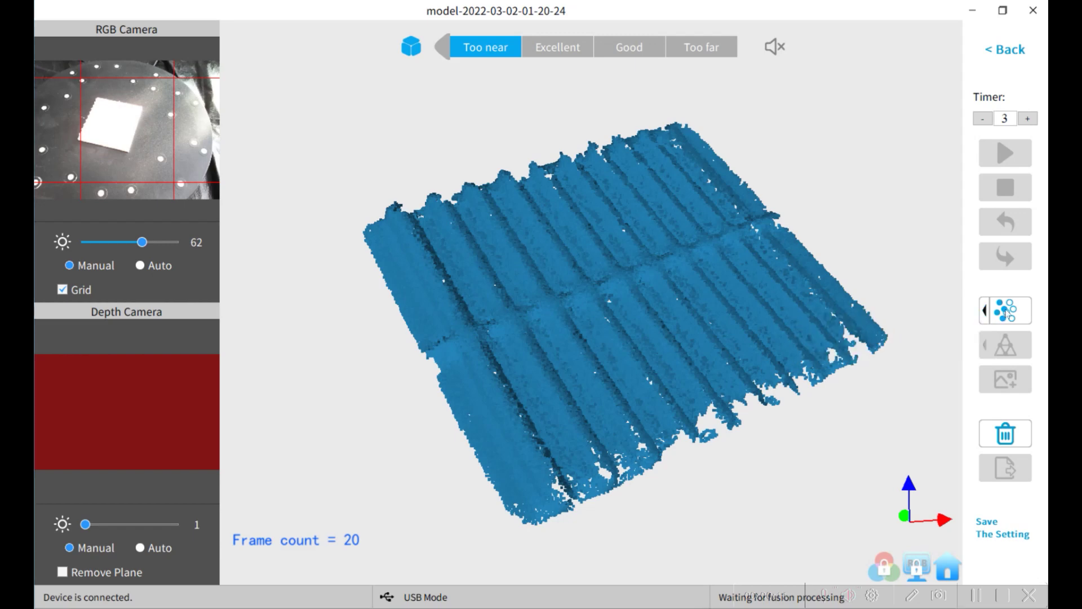
left_click(1006, 312)
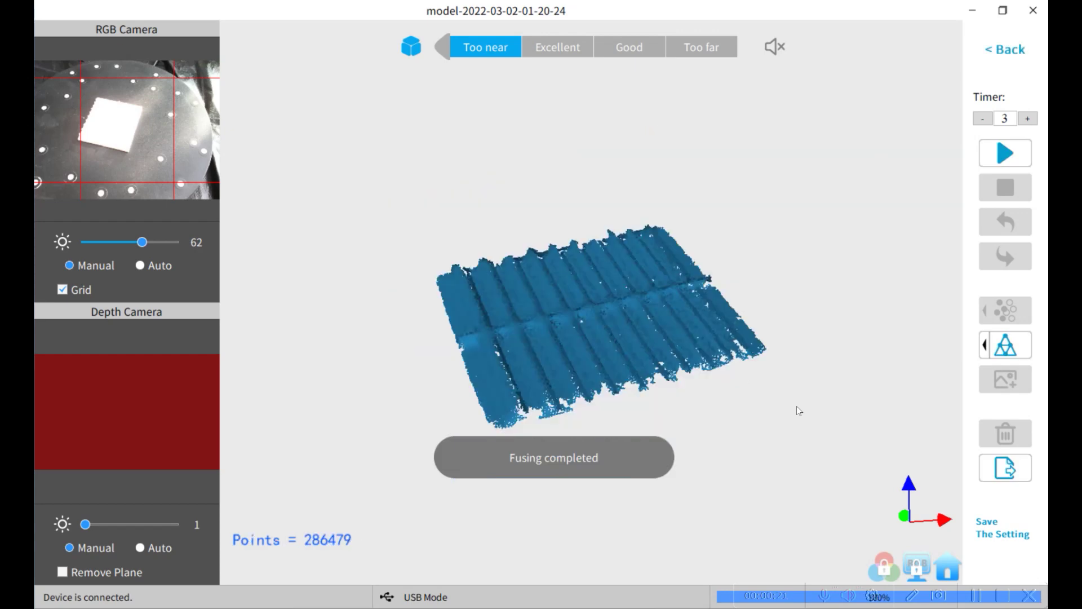
Mesh the fused cloud at quality 6.0, denoise 0, holes filled, then inspect the 1680094-face result.
left_click(985, 346)
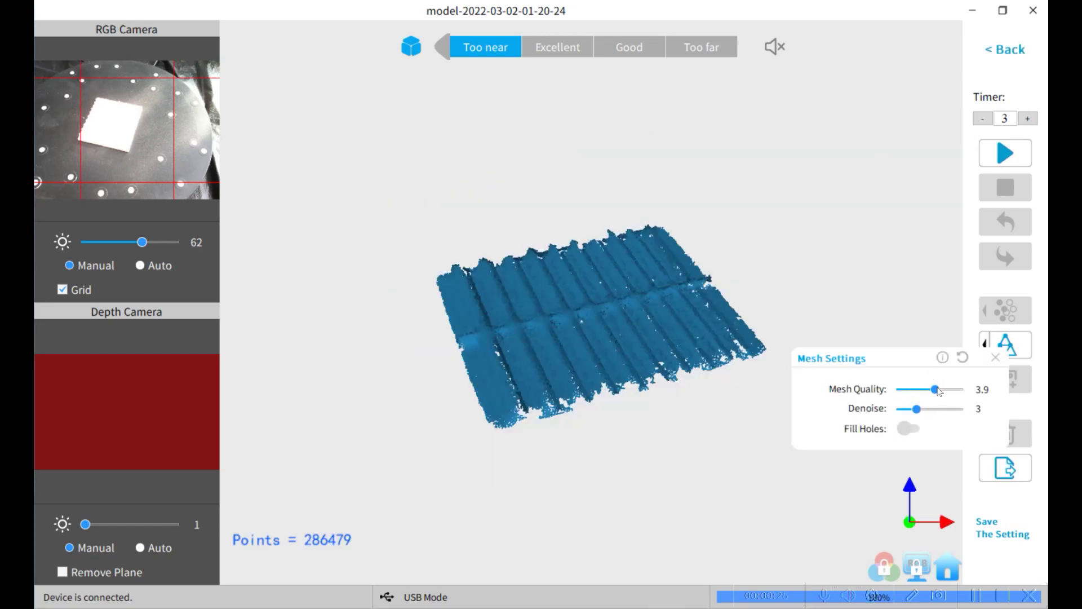
left_click_drag(938, 391, 970, 389)
left_click_drag(918, 410, 891, 409)
left_click(910, 430)
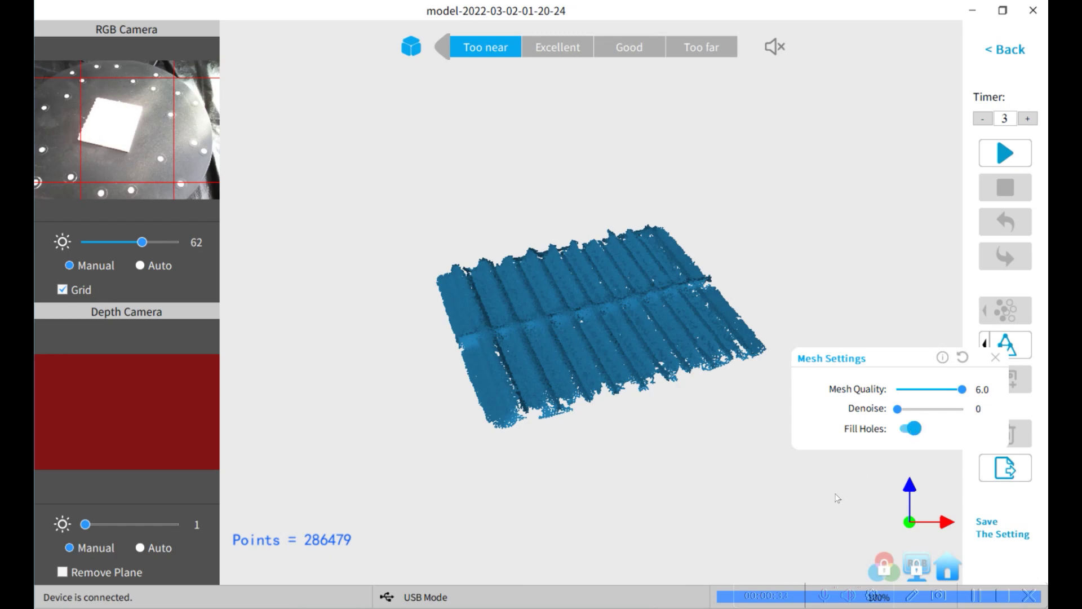
left_click(995, 357)
left_click(1004, 345)
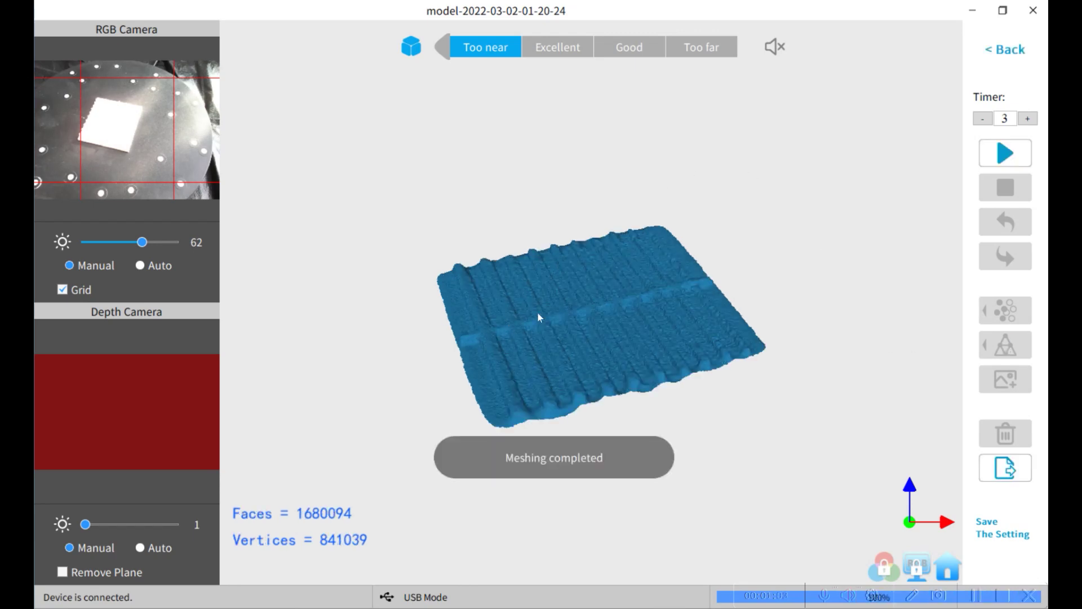
left_click_drag(582, 309, 695, 343)
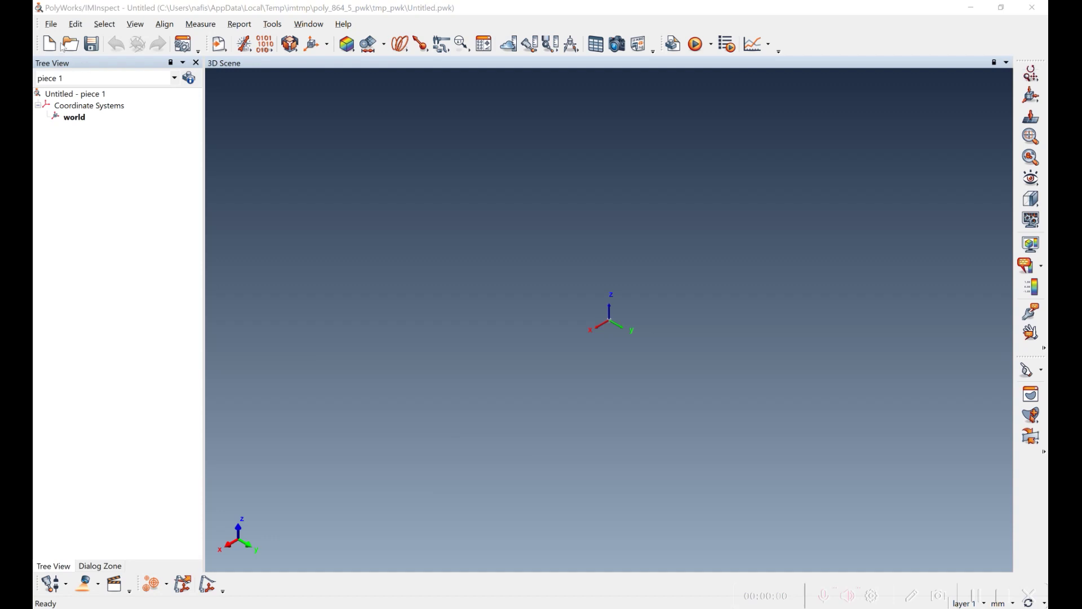
Import the 2mmtestplate.X_B CAD model as the reference plate.
left_click(51, 25)
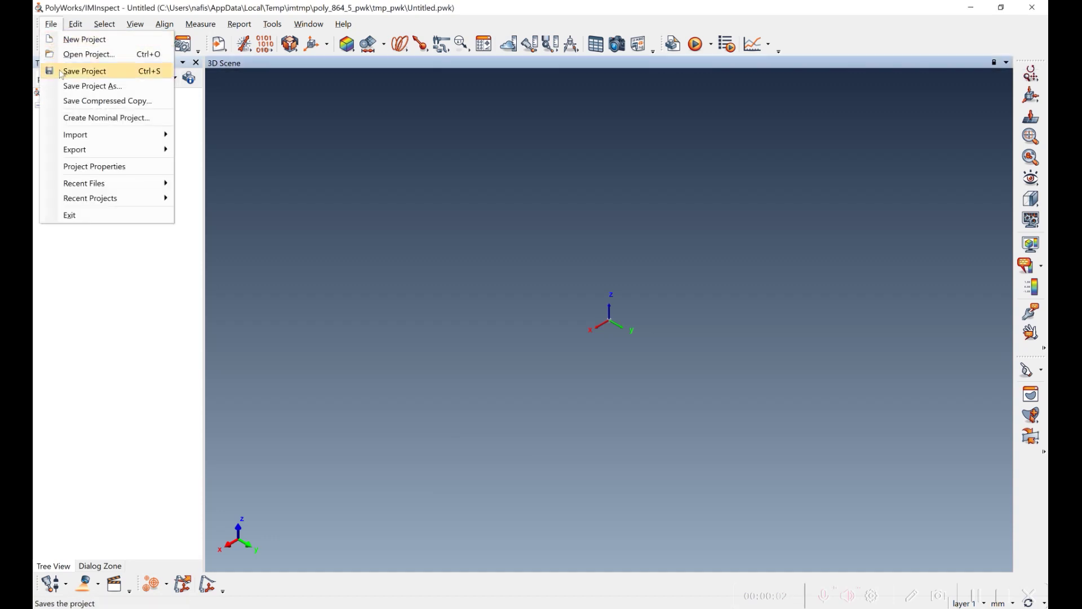
mouse_move(126, 138)
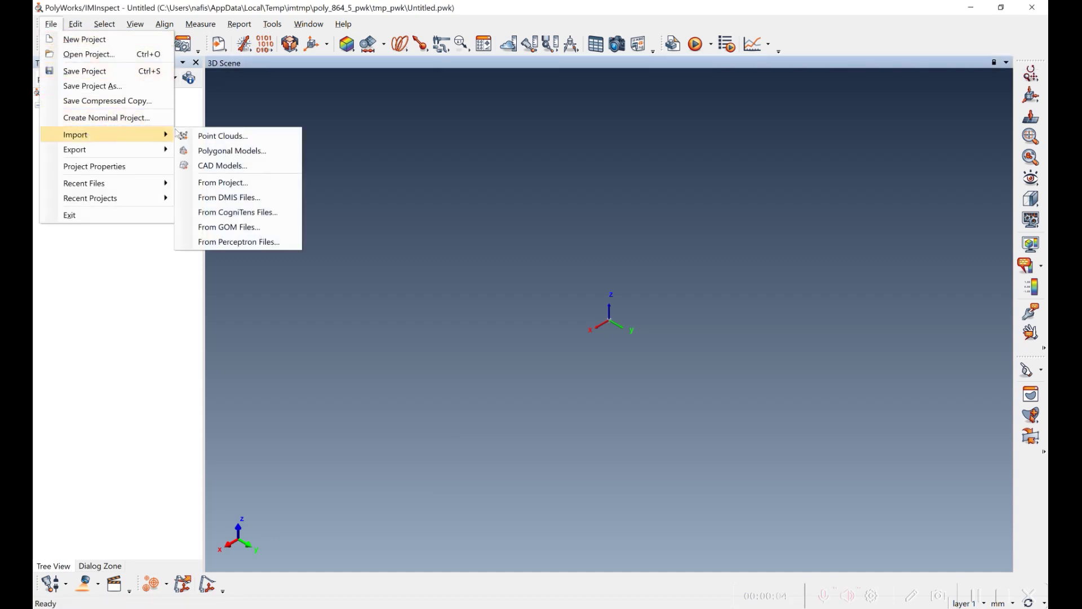
left_click(231, 165)
scroll(496, 264, "down", 1)
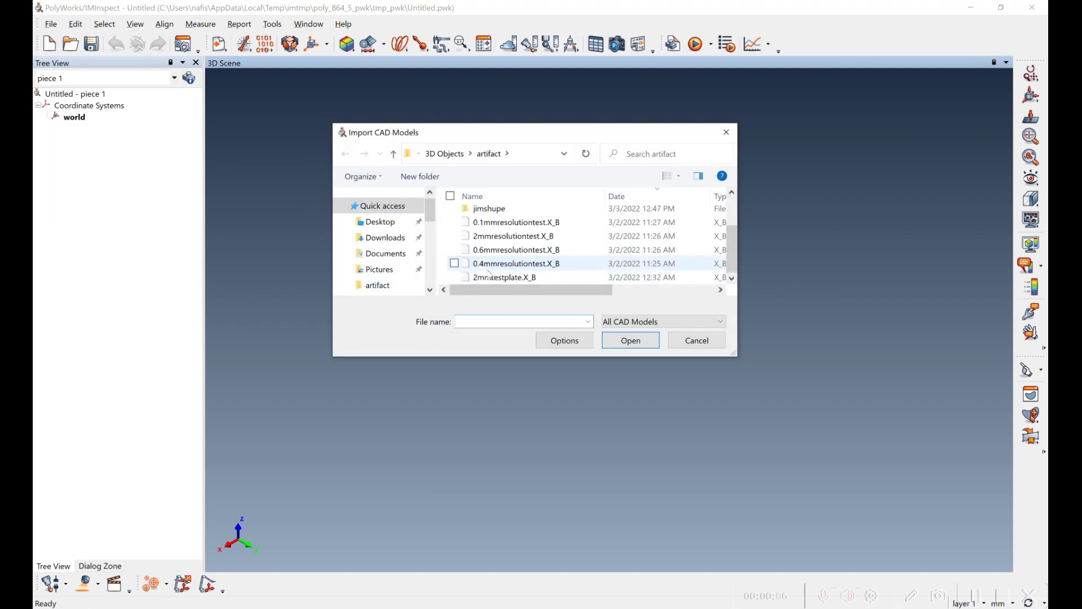
left_click(486, 277)
left_click(625, 340)
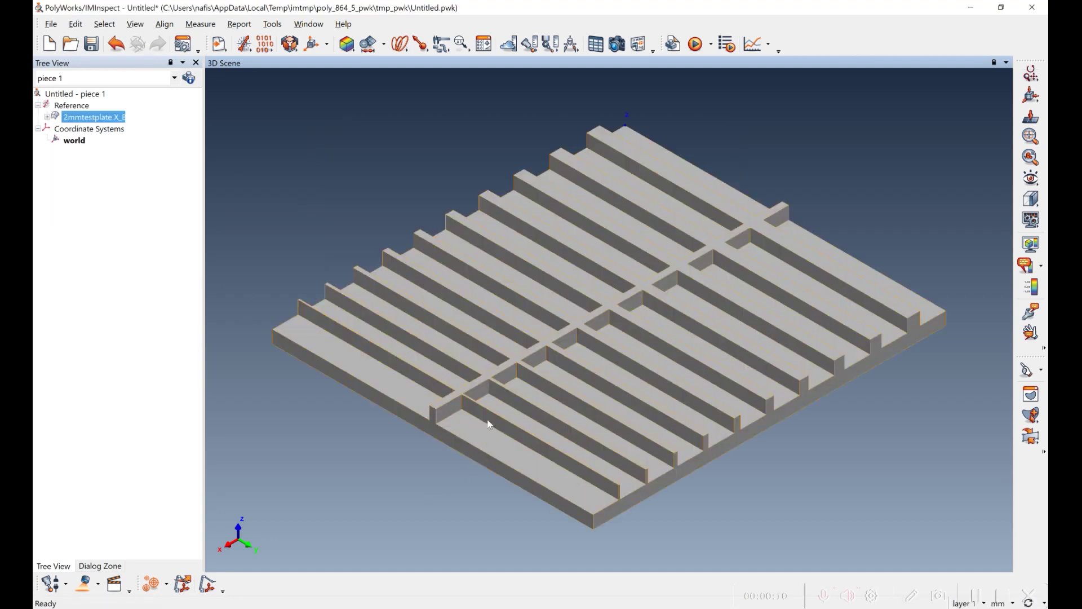
Import the Pop2 2mm_mesh scan file as a polygonal model.
left_click(51, 24)
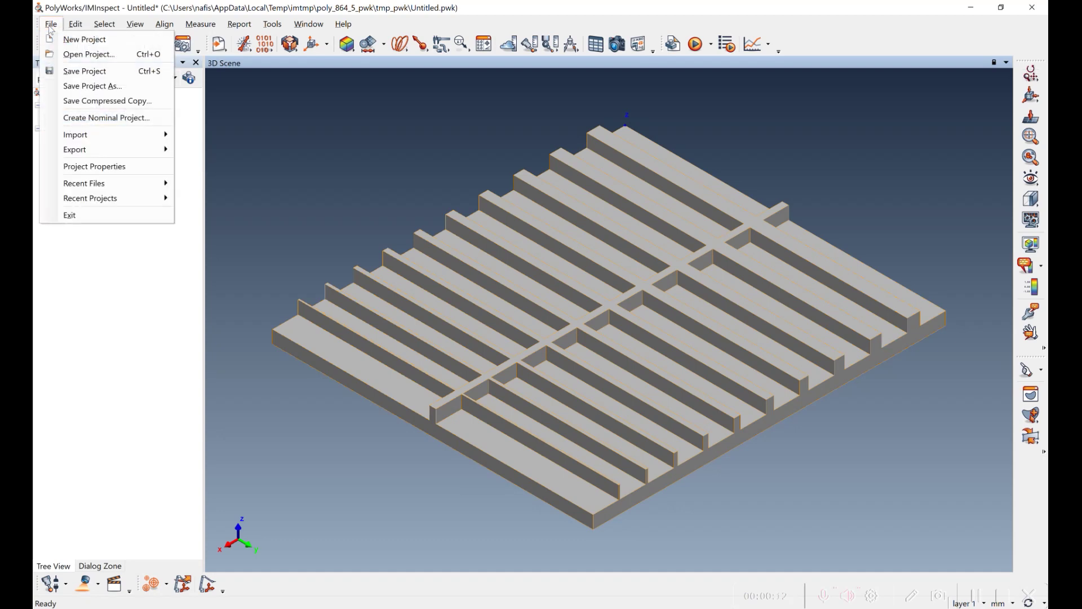
mouse_move(103, 138)
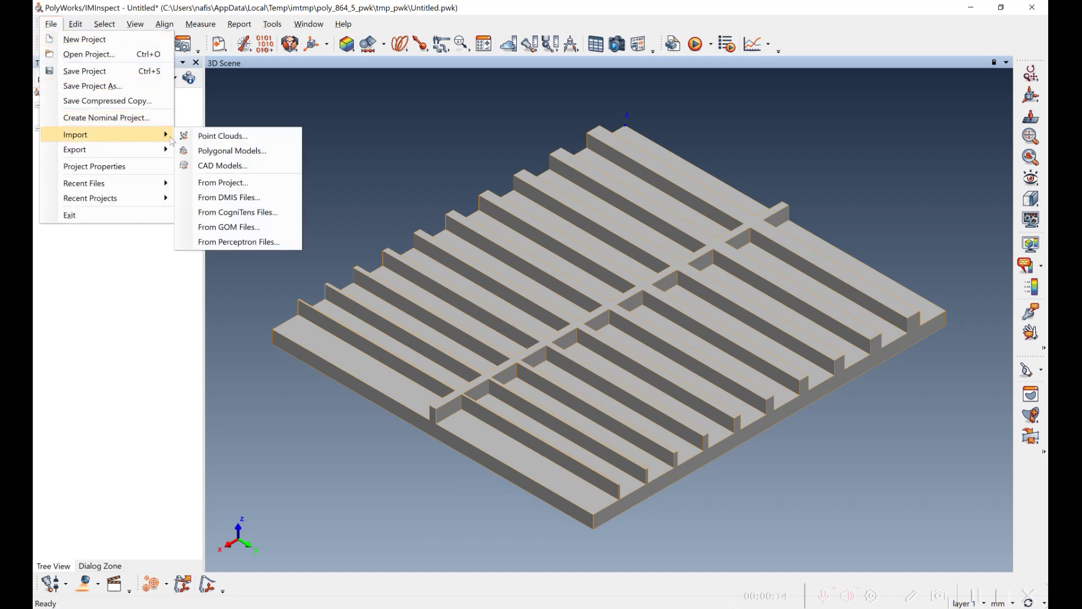
left_click(232, 151)
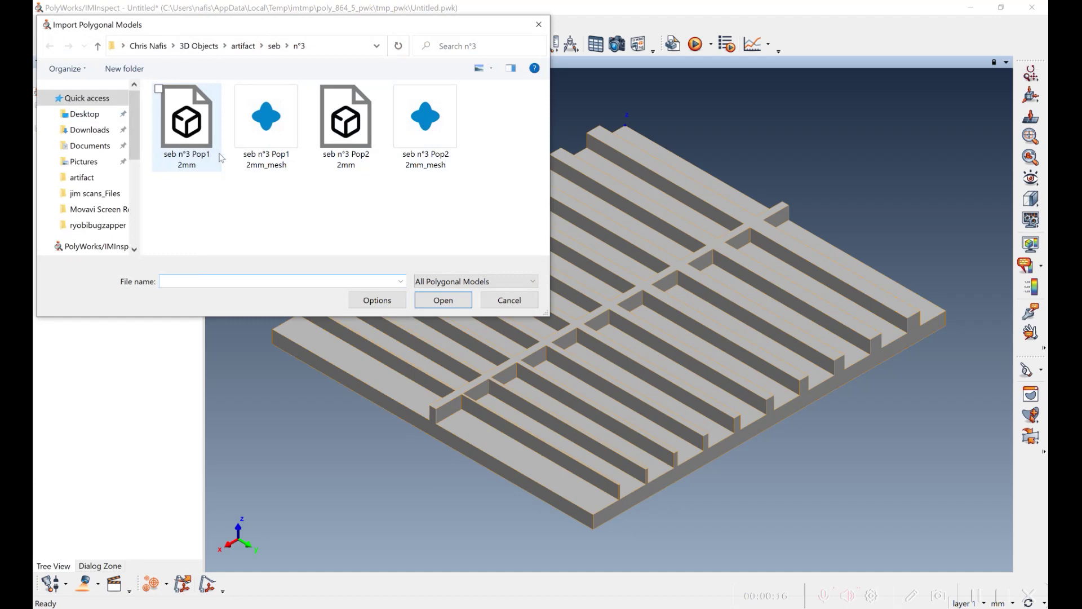
left_click(432, 137)
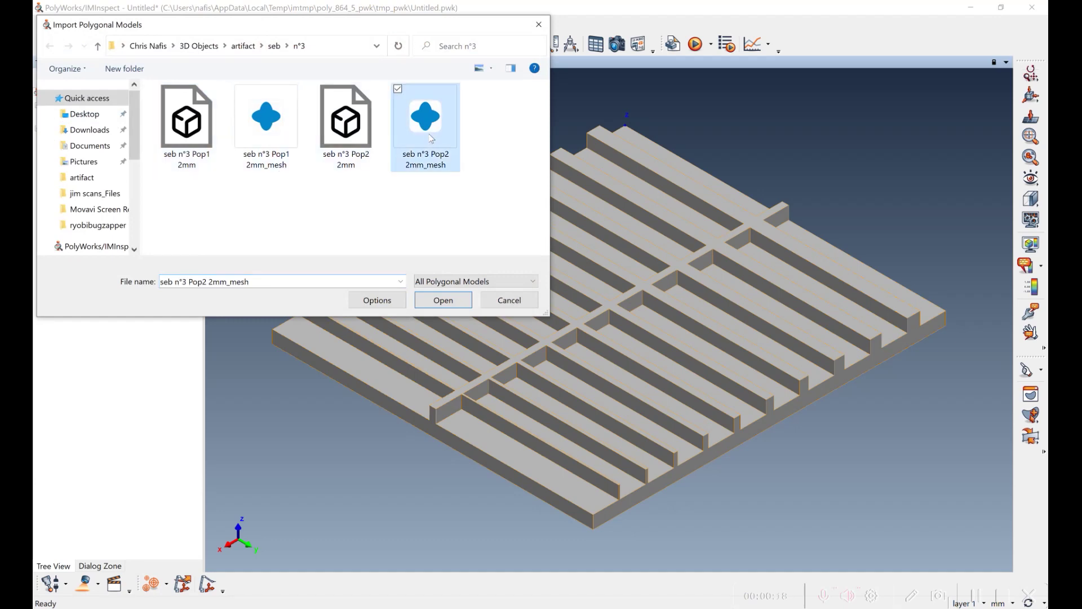
left_click(448, 302)
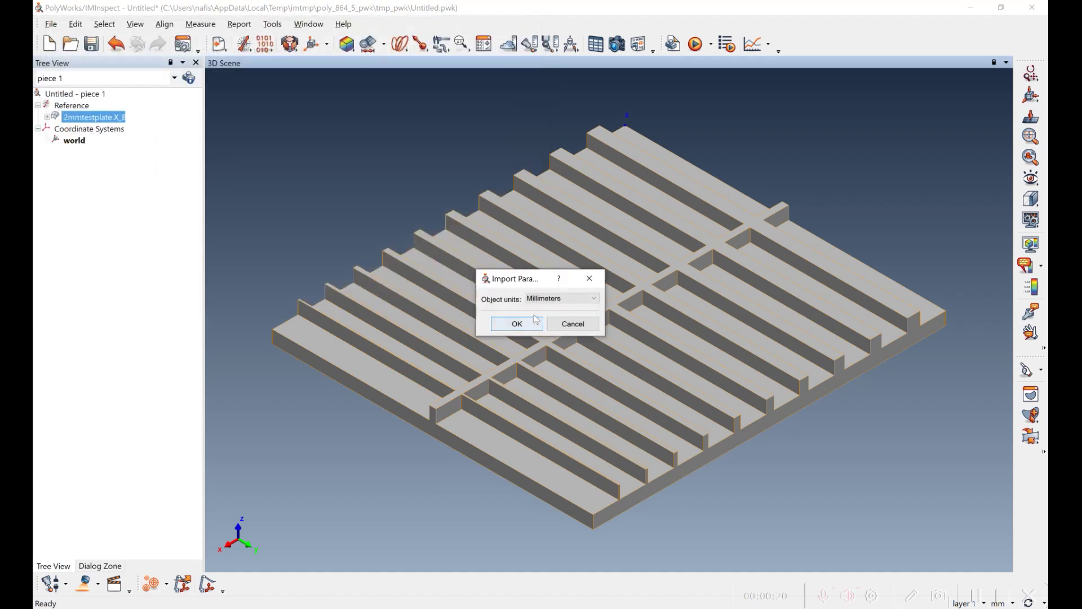
Accept millimetre units for the mesh and start a point-pairs alignment.
left_click(529, 327)
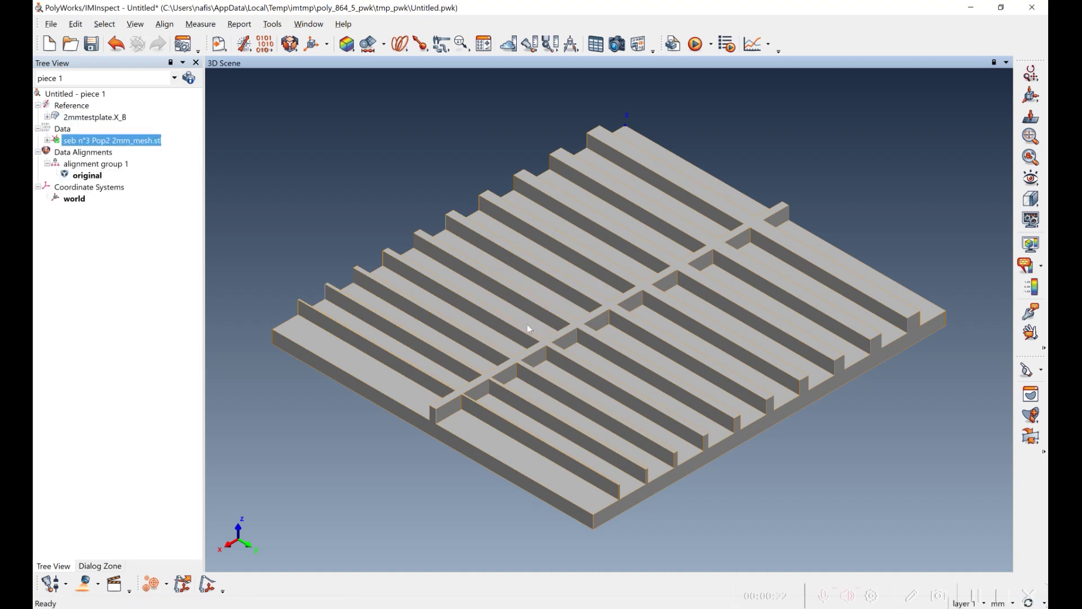
left_click(165, 24)
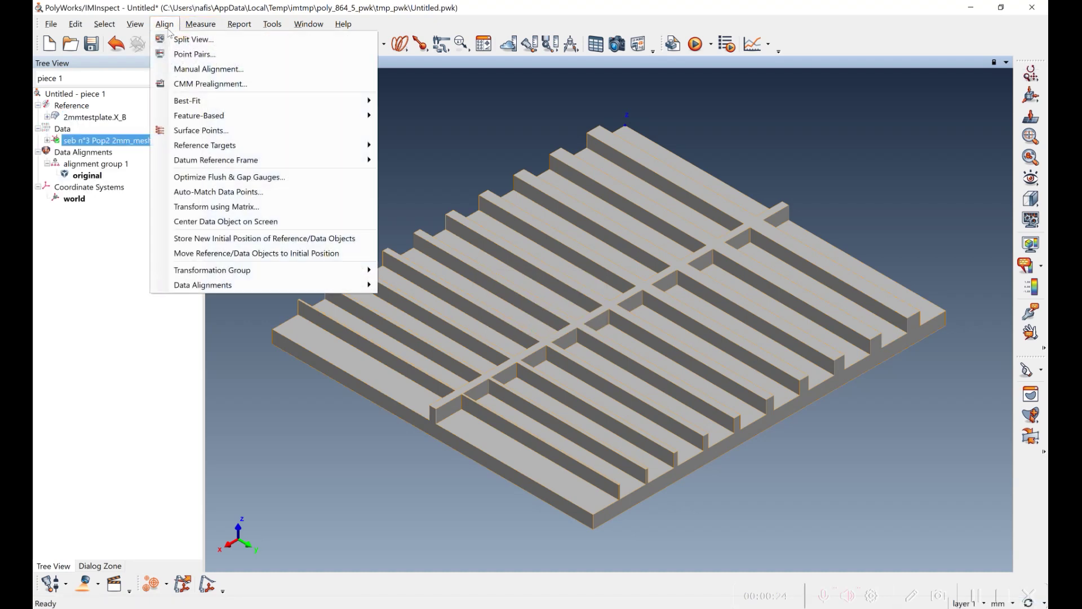
left_click(189, 50)
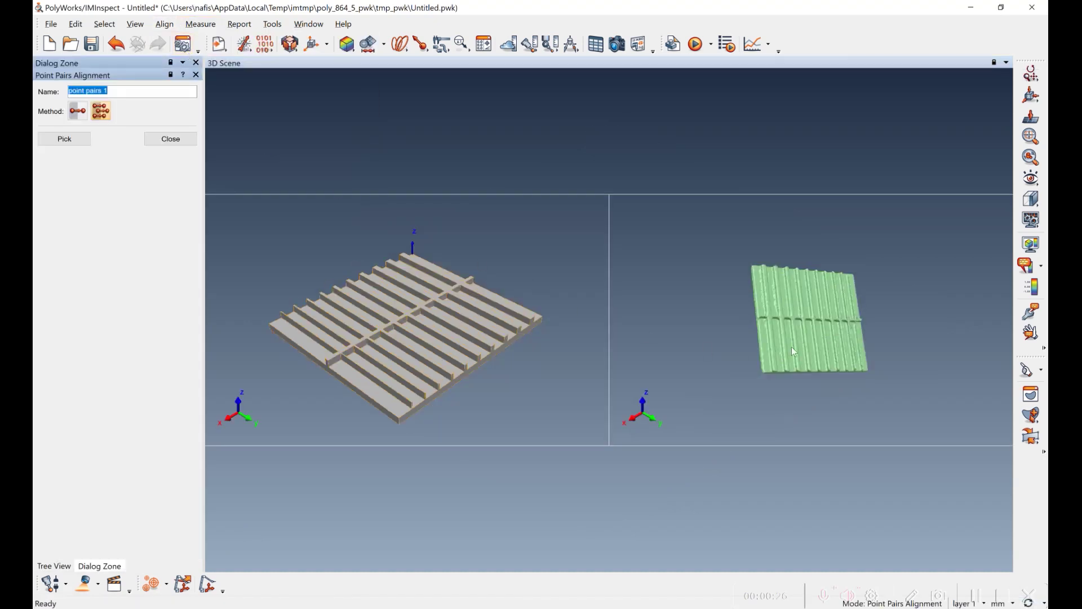
mouse_move(793, 350)
left_mouse_down()
mouse_move(744, 302)
mouse_move(847, 339)
mouse_move(785, 376)
mouse_move(812, 349)
mouse_move(783, 344)
left_mouse_up()
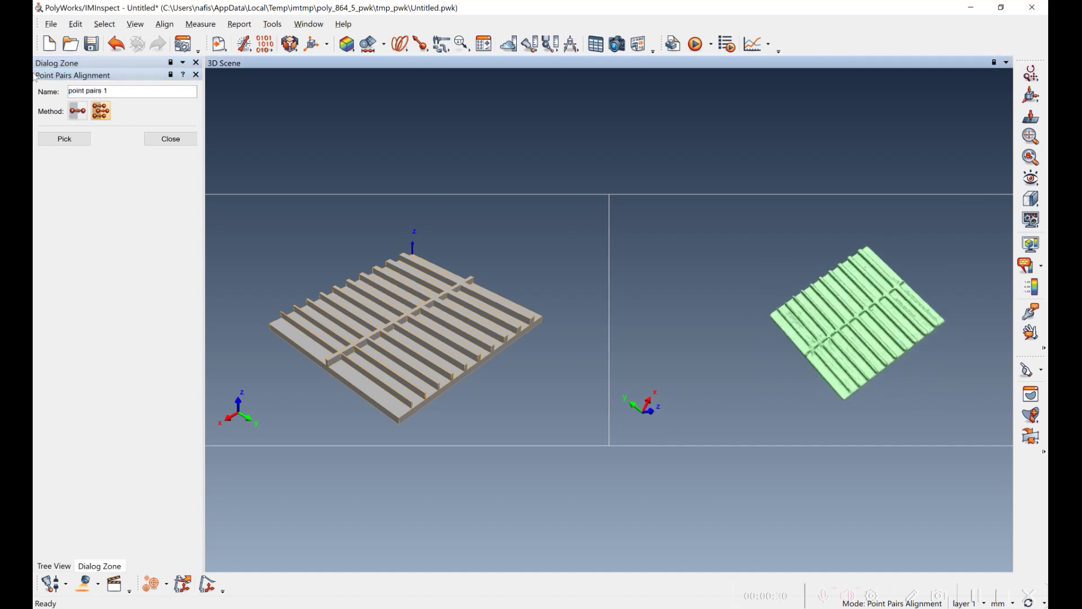
Pick three corner points on the plate and the matching corners on the mesh to rough-align it.
left_click(72, 138)
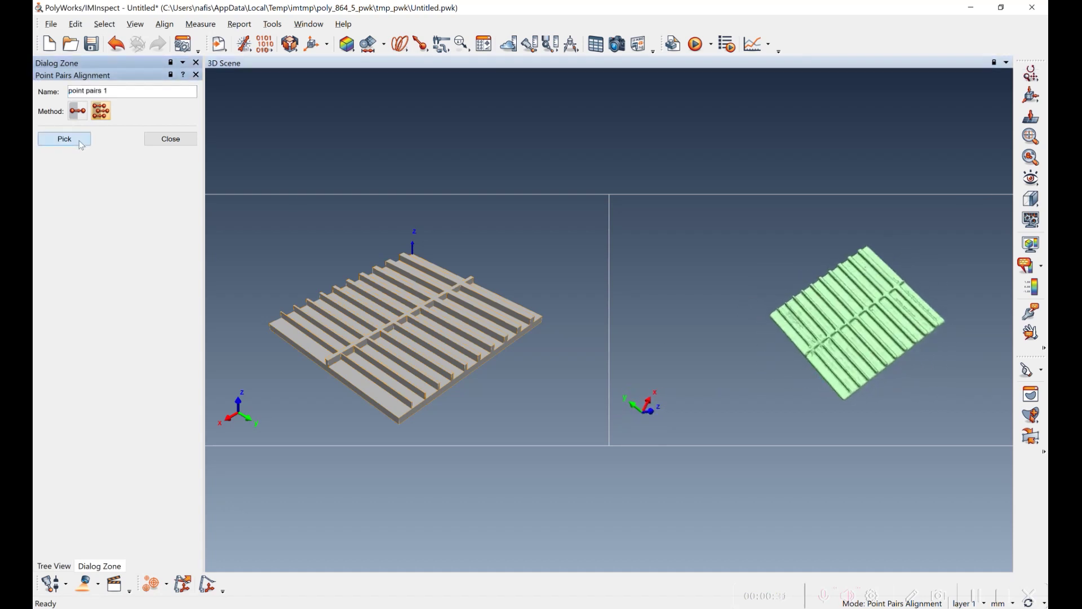
left_click(532, 318)
left_click(406, 255)
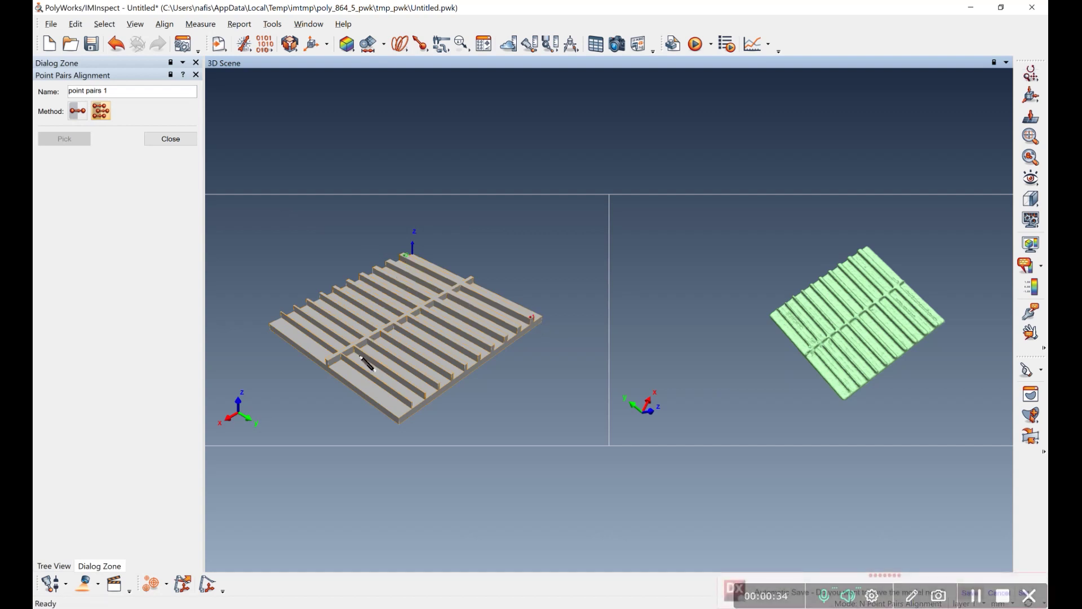
left_click(280, 325)
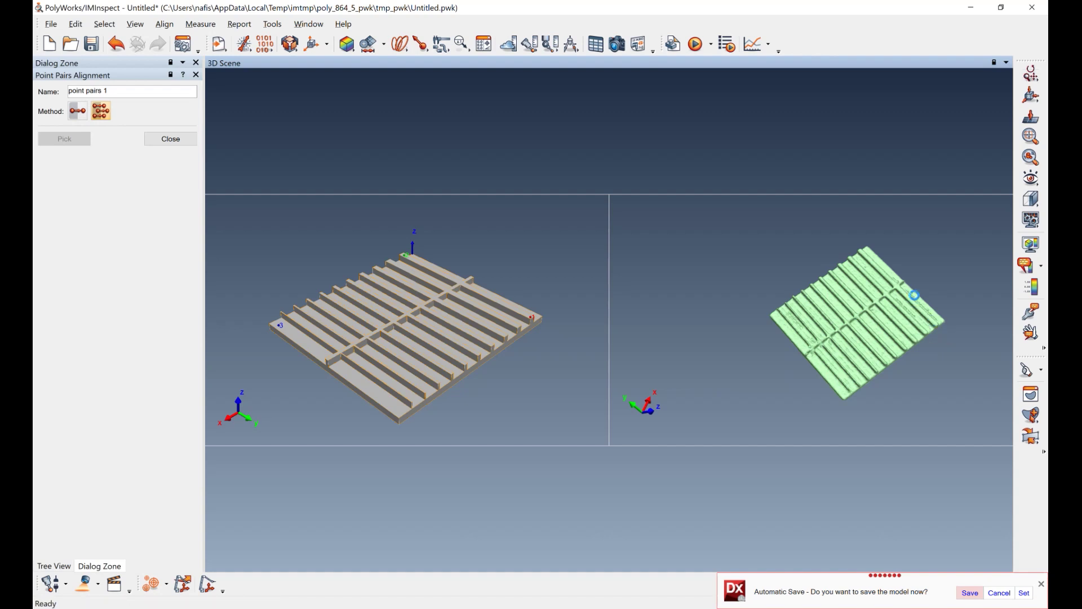
left_click(935, 322)
left_click(867, 268)
left_click(780, 320)
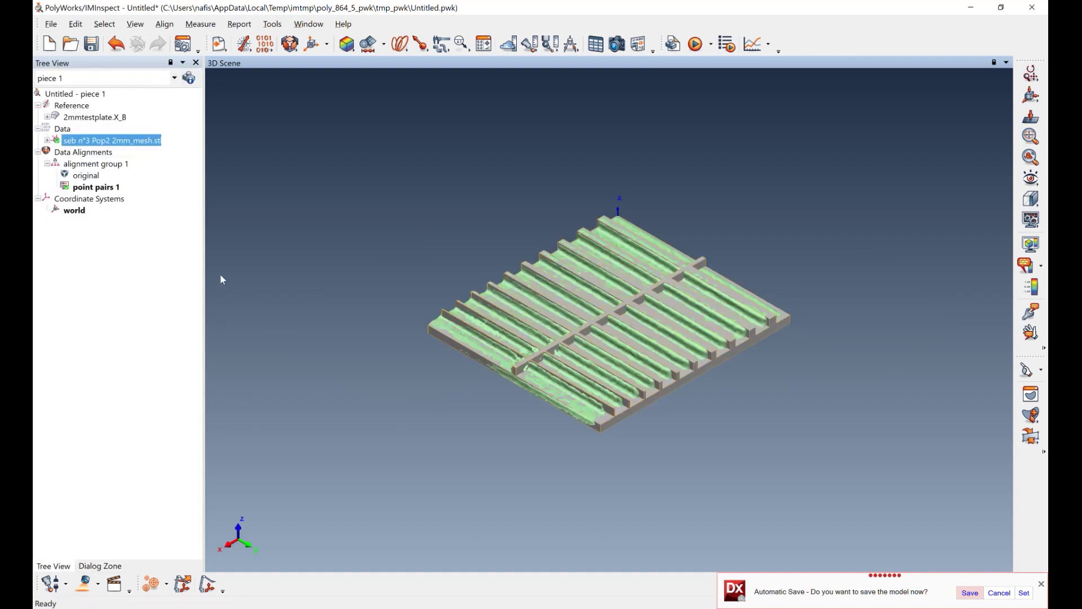
left_click(164, 24)
Best-fit the scan mesh to the reference plate (data to reference objects).
mouse_move(227, 105)
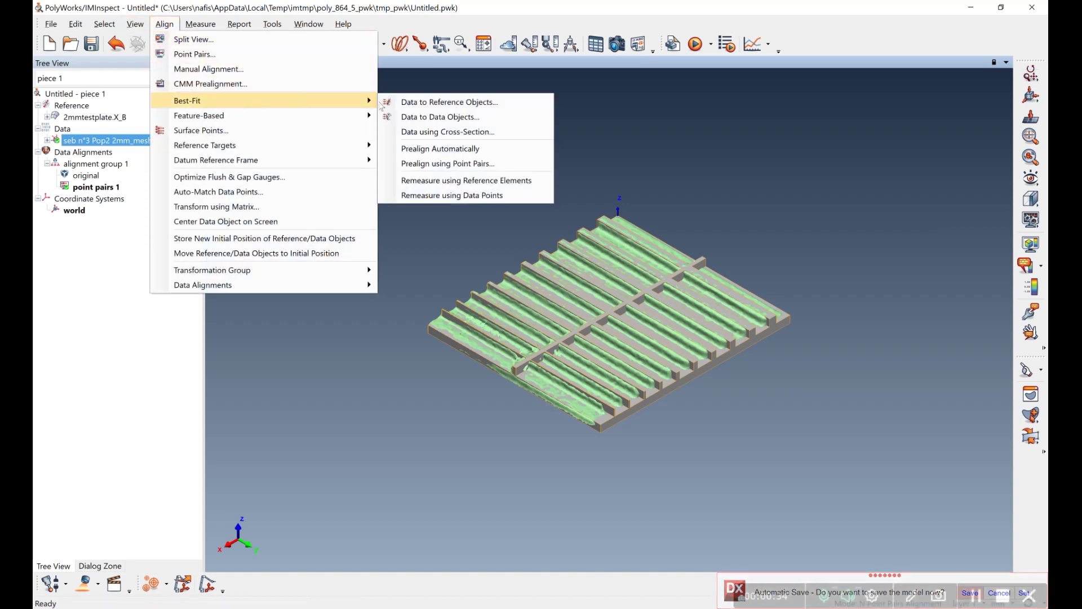
left_click(438, 102)
left_click(75, 345)
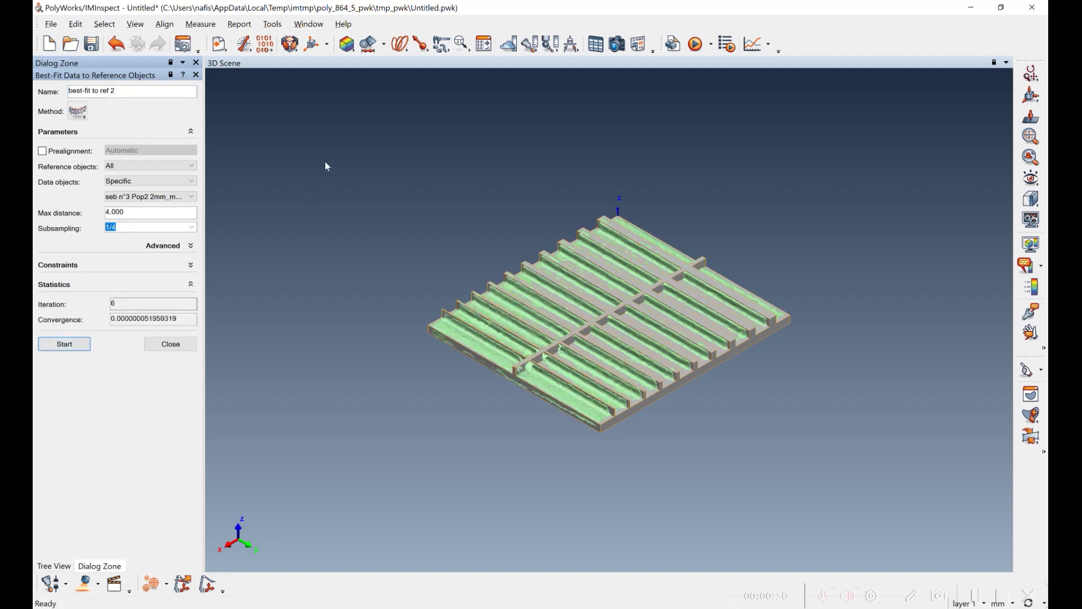
Create a standard cross-section c-s 1 at y=30.54.
left_click(201, 25)
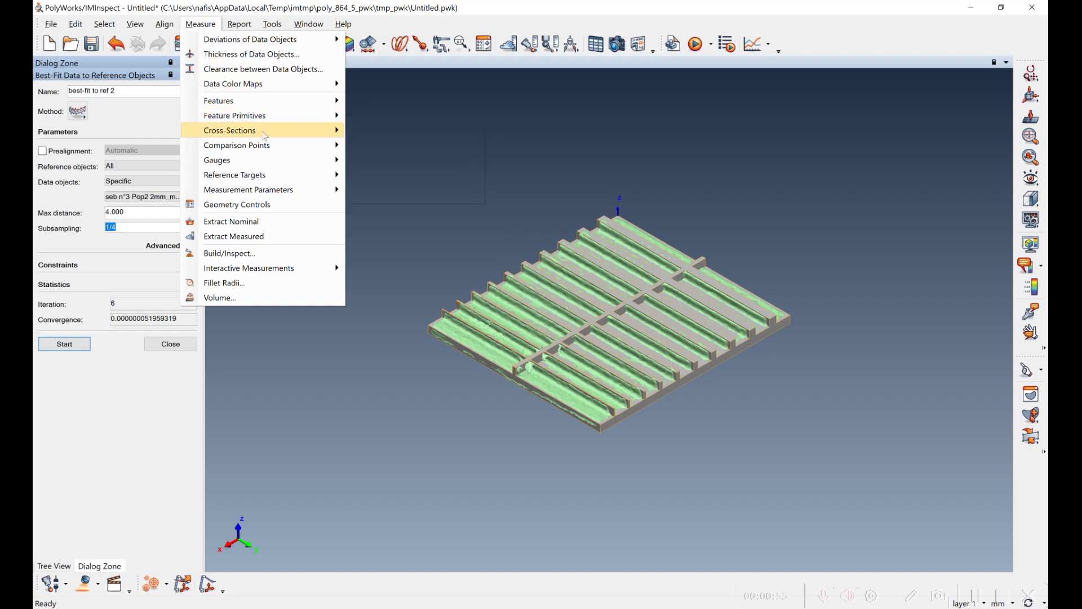
mouse_move(265, 136)
mouse_move(418, 134)
left_click(533, 134)
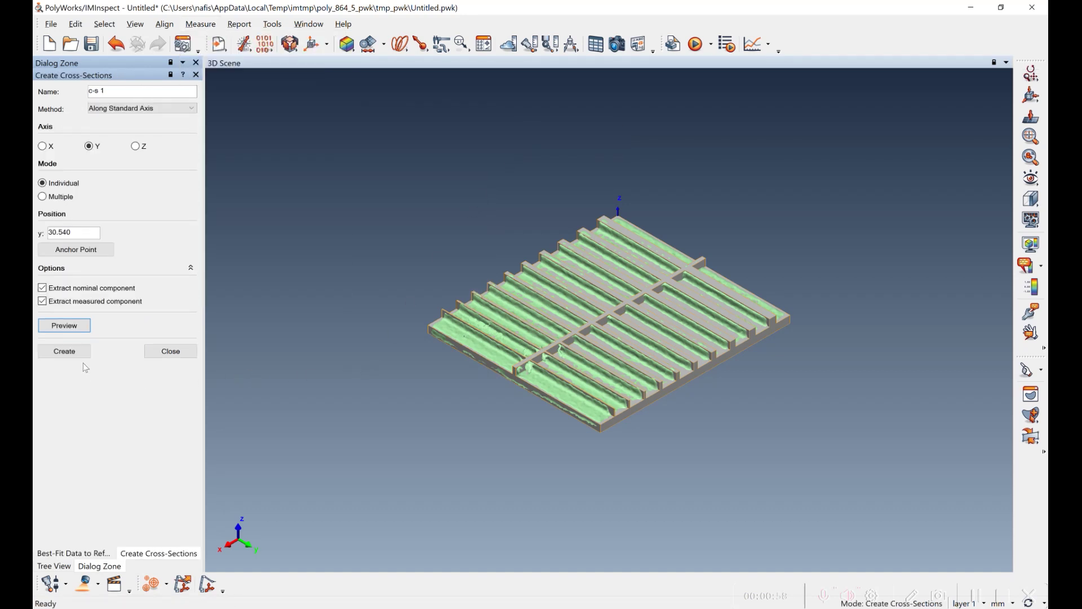
left_click(76, 356)
Hide the reference plate and scan mesh, then view the cross-section along +Y.
left_click(54, 566)
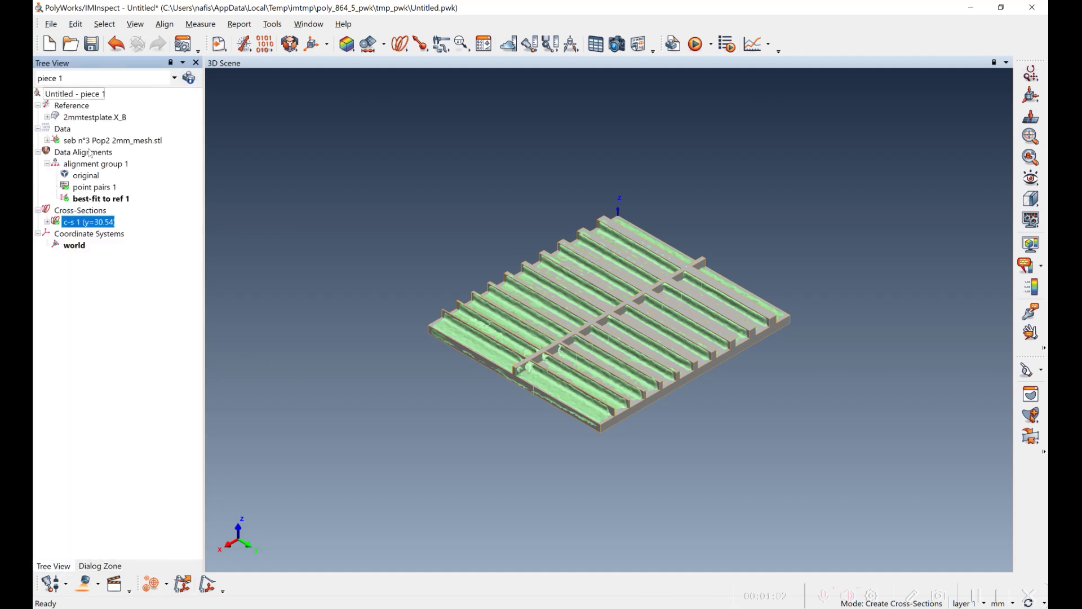
middle_click(89, 118)
middle_click(93, 141)
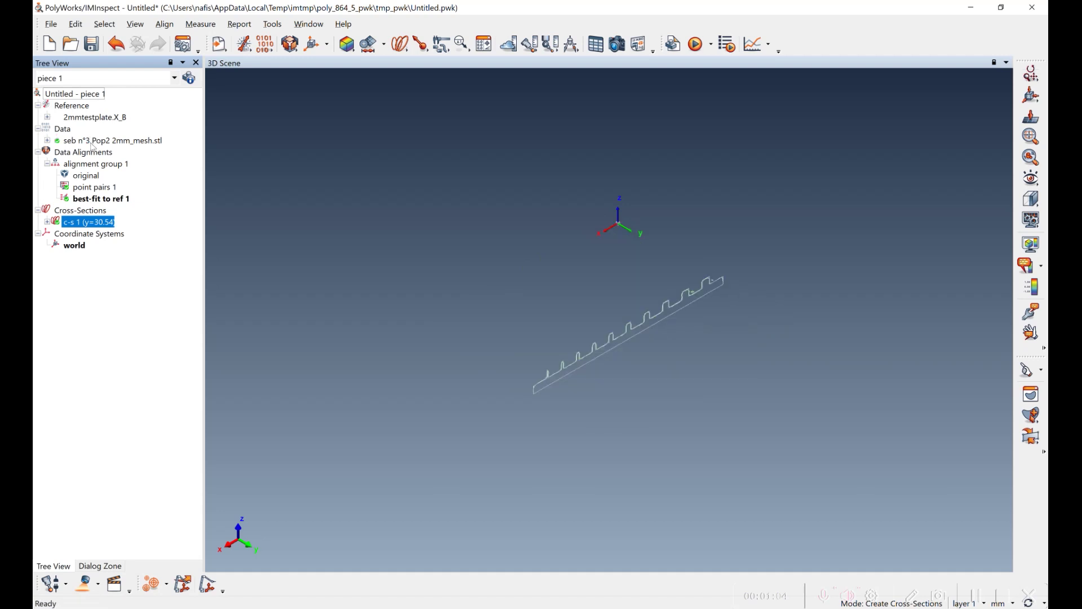
left_click(135, 24)
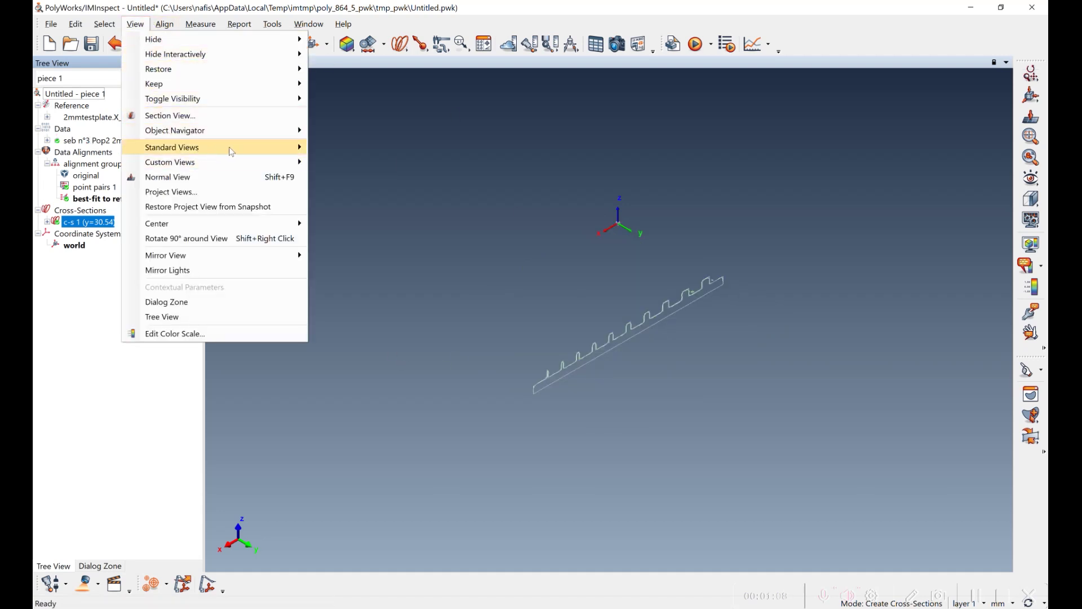
mouse_move(230, 148)
mouse_move(393, 152)
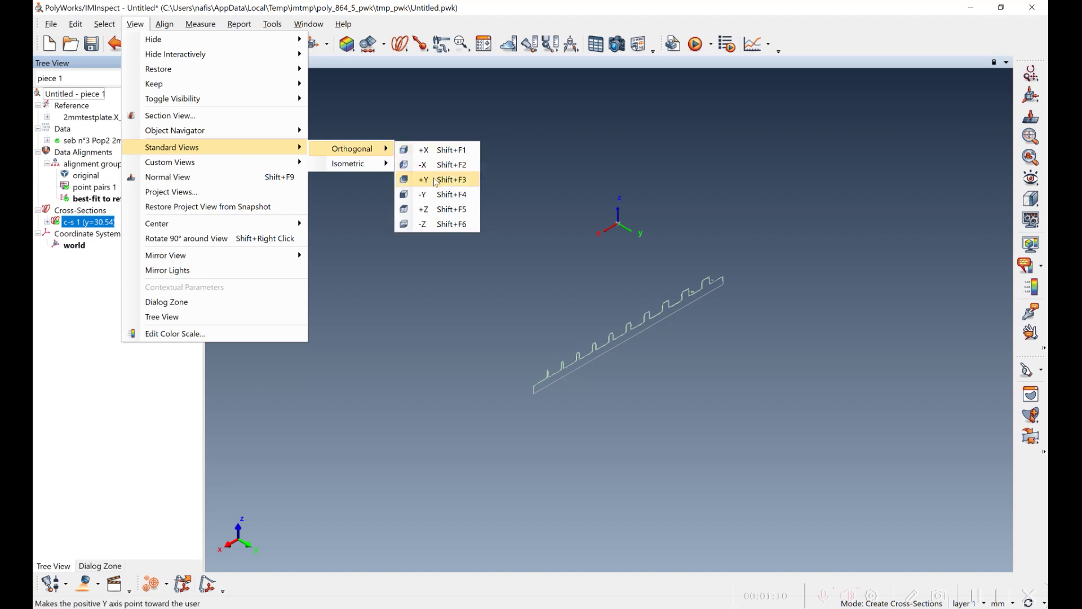
left_click(431, 179)
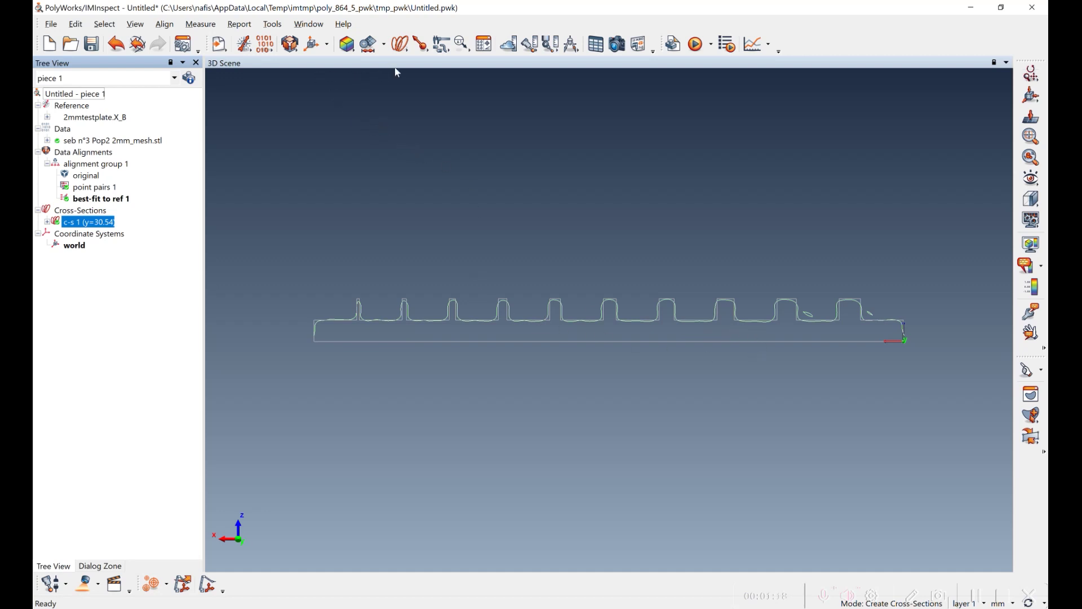
Place anchored calipers from ridge tops down to the base, creating calipers 14 and 15.
left_click(442, 44)
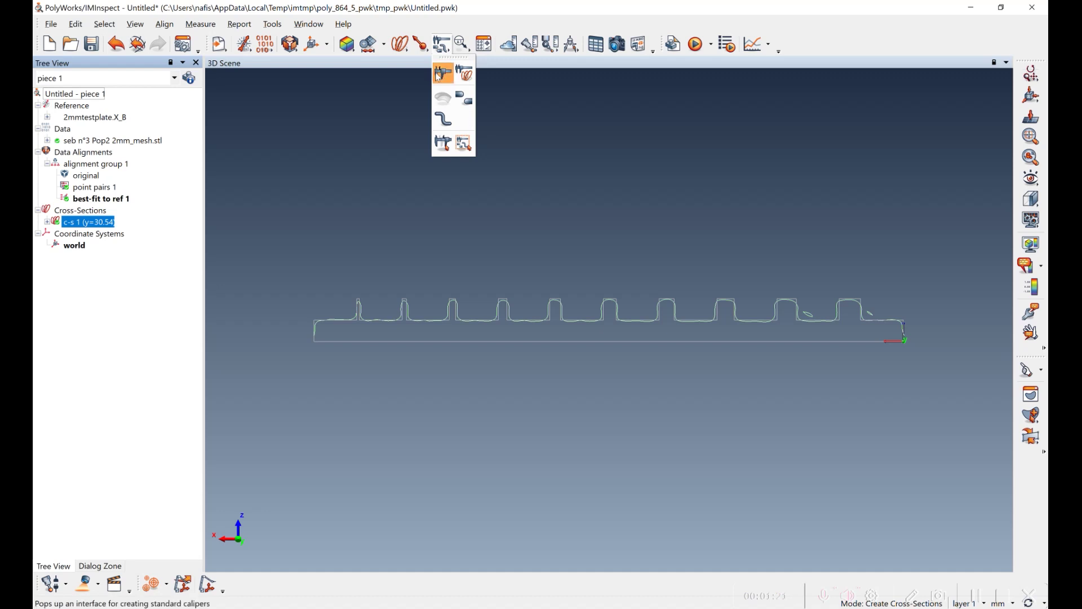
left_click(442, 73)
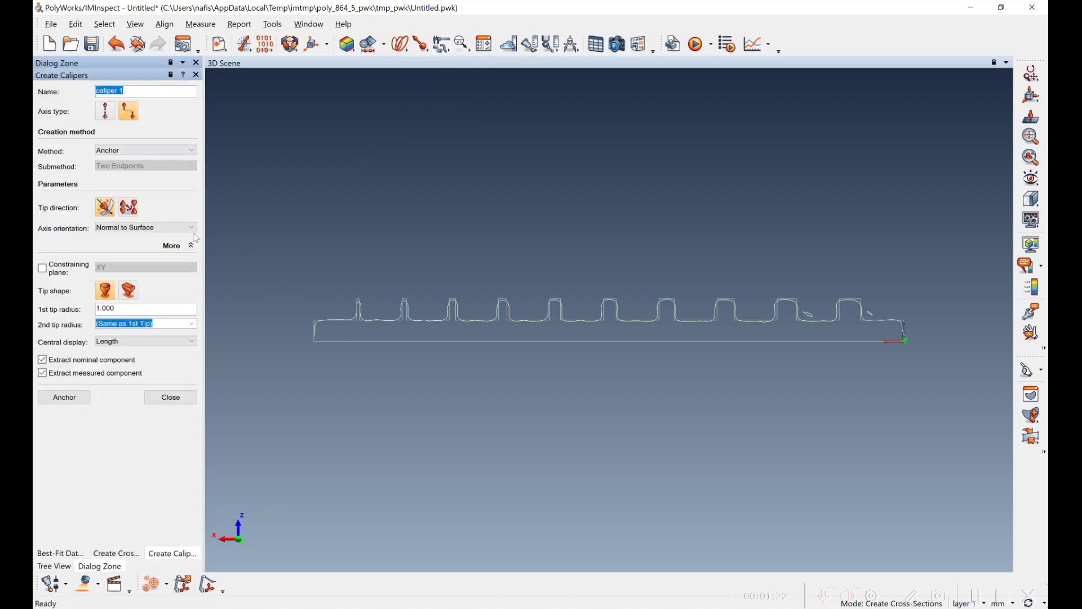
left_click(64, 397)
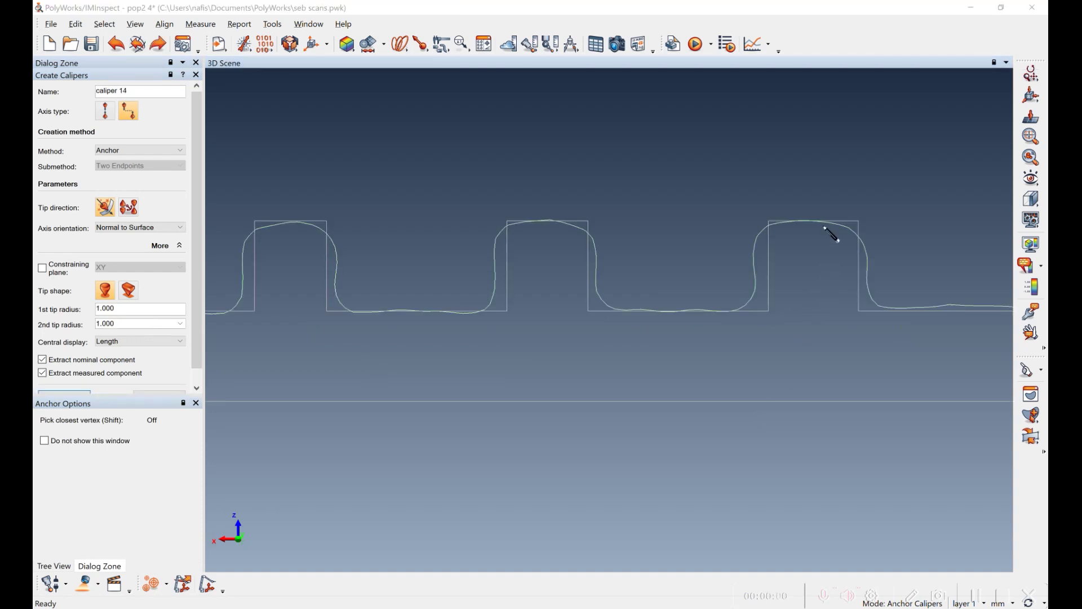
left_click(827, 221)
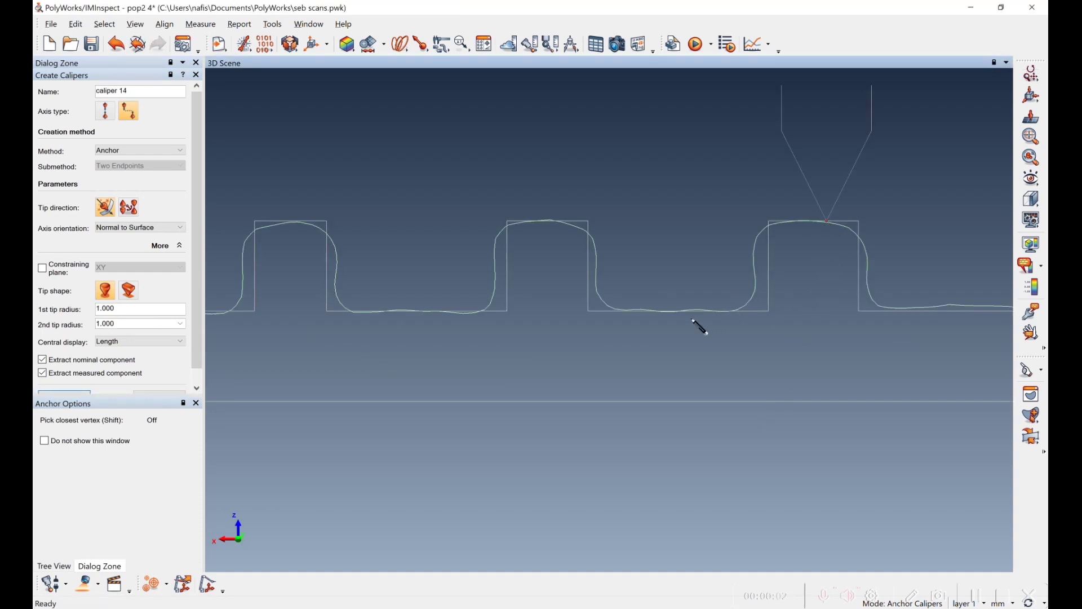
left_click(693, 309)
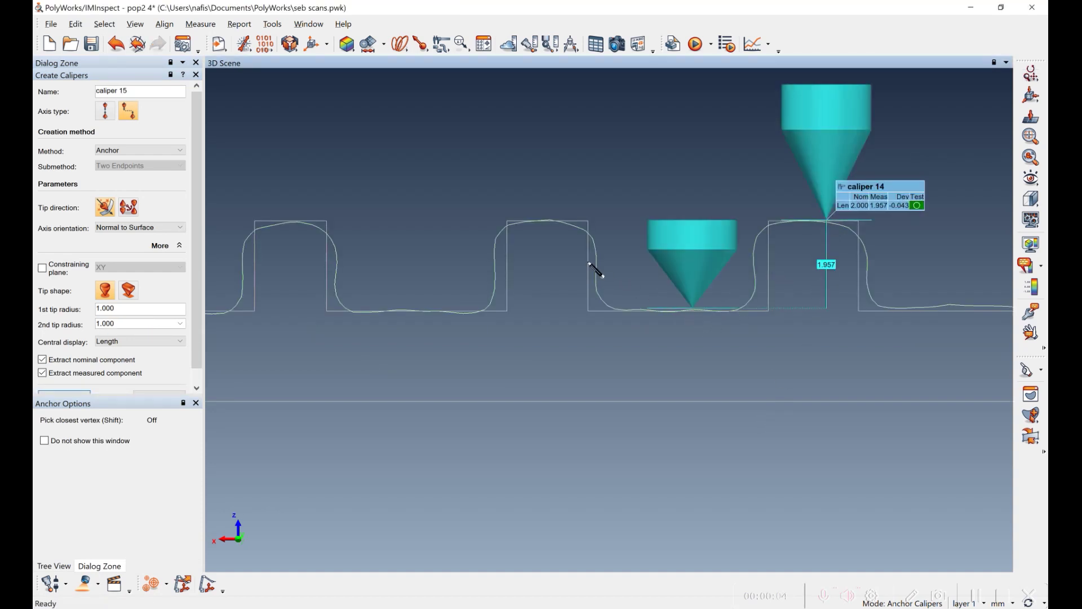
left_click(567, 220)
left_click(406, 309)
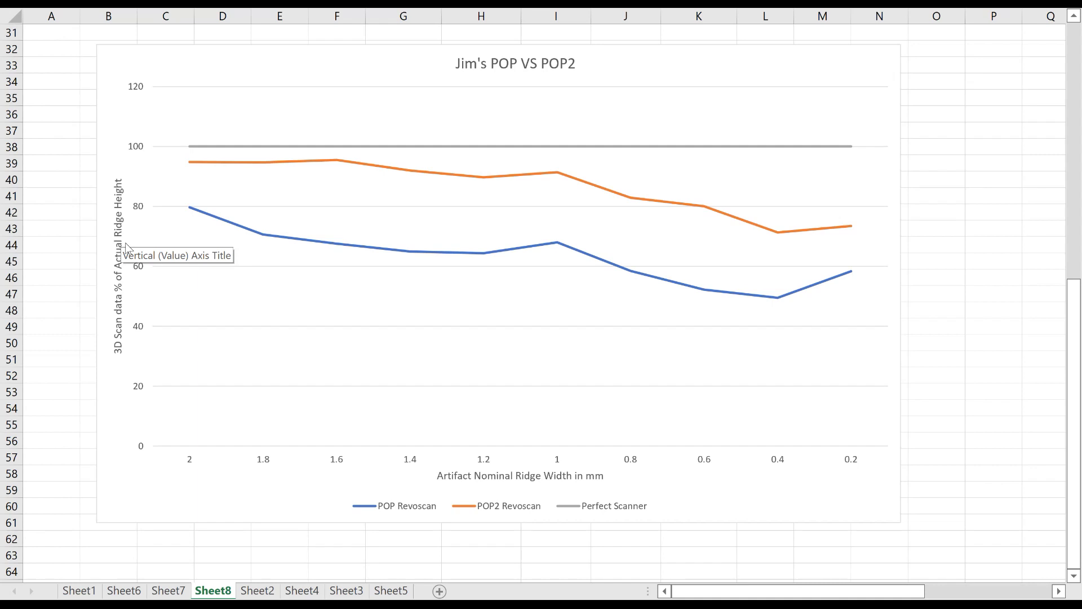
Read the ridge-height values on the Sheet3 'Seb POP VS POP2 Resolution' chart.
mouse_move(227, 164)
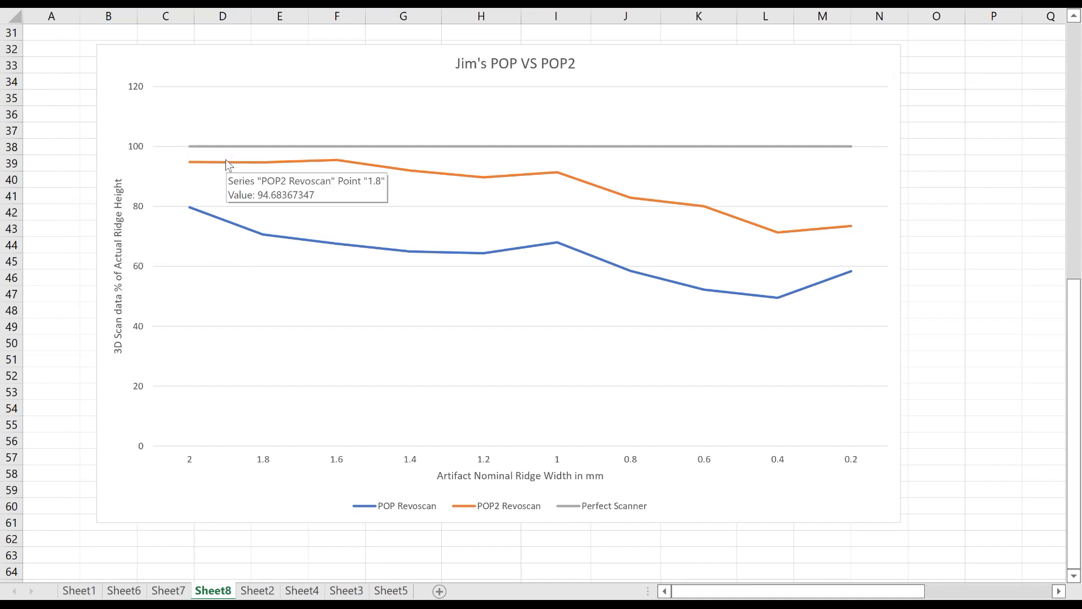
mouse_move(256, 232)
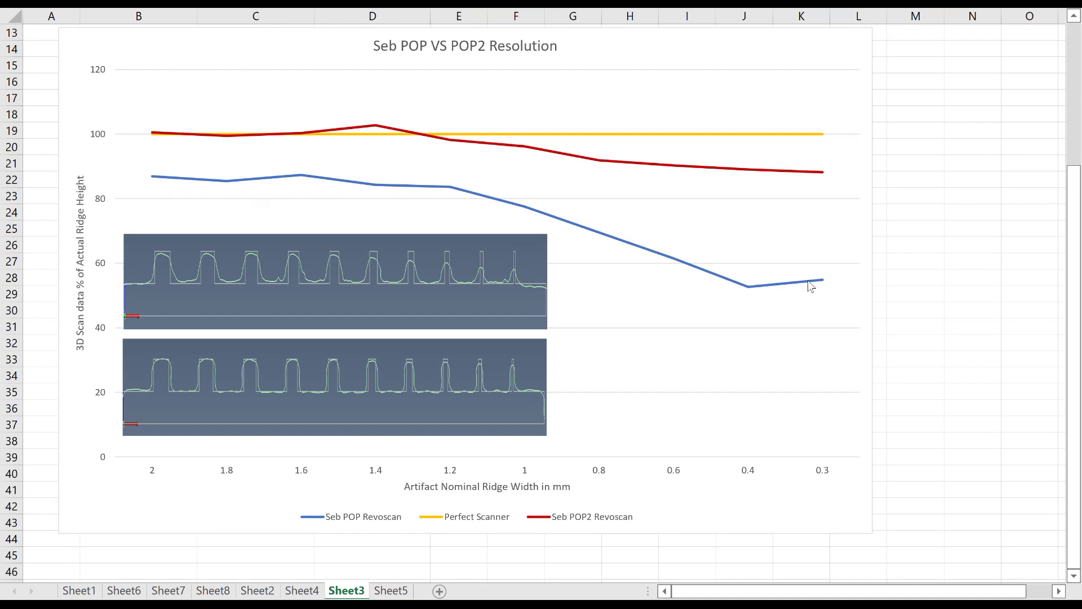
Read the POP vs POP2 chart line values, then switch to Sheet7 with Ctrl+Page Up.
mouse_move(707, 282)
mouse_move(373, 129)
key("ctrl+Page_Up")
key("ctrl+Page_Up")
key("ctrl+Page_Up")
key("ctrl+Page_Up")
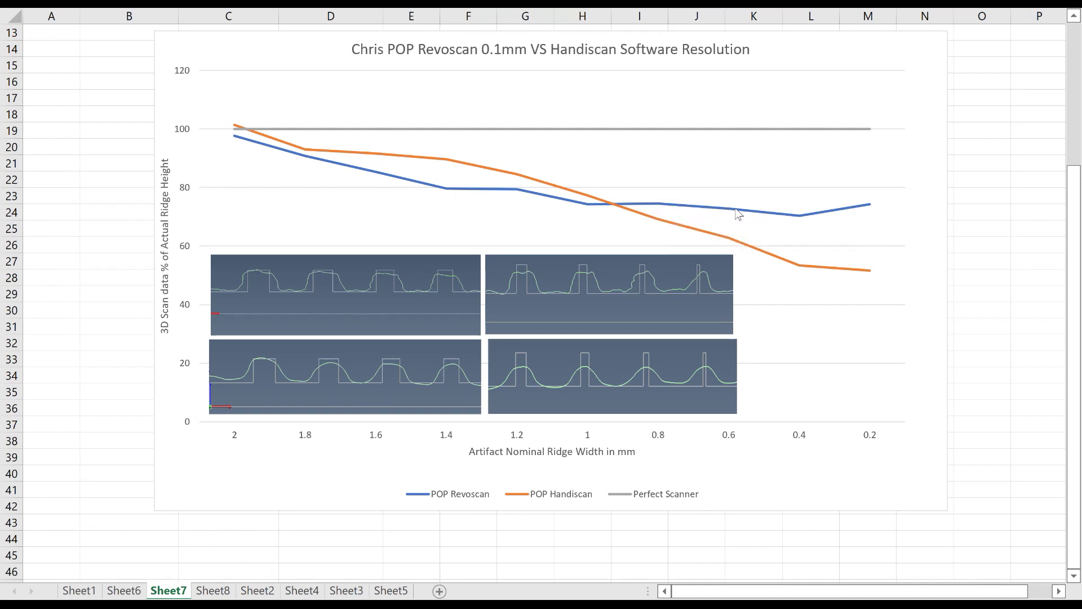
Read Sheet7's values: POP Handiscan near 52% at 0.2 mm versus Revoscan near 74%.
mouse_move(741, 211)
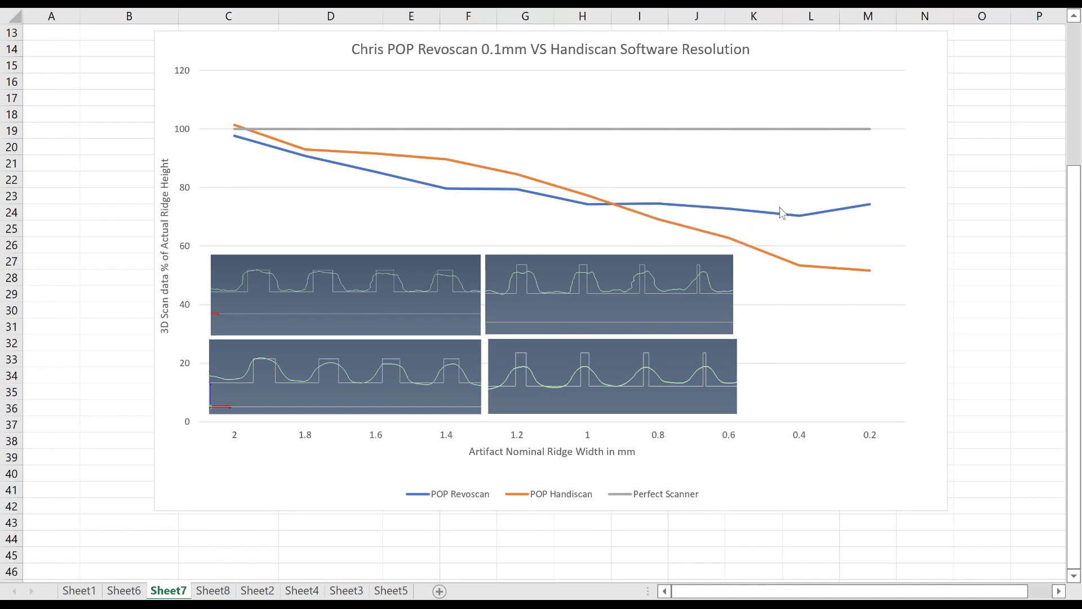